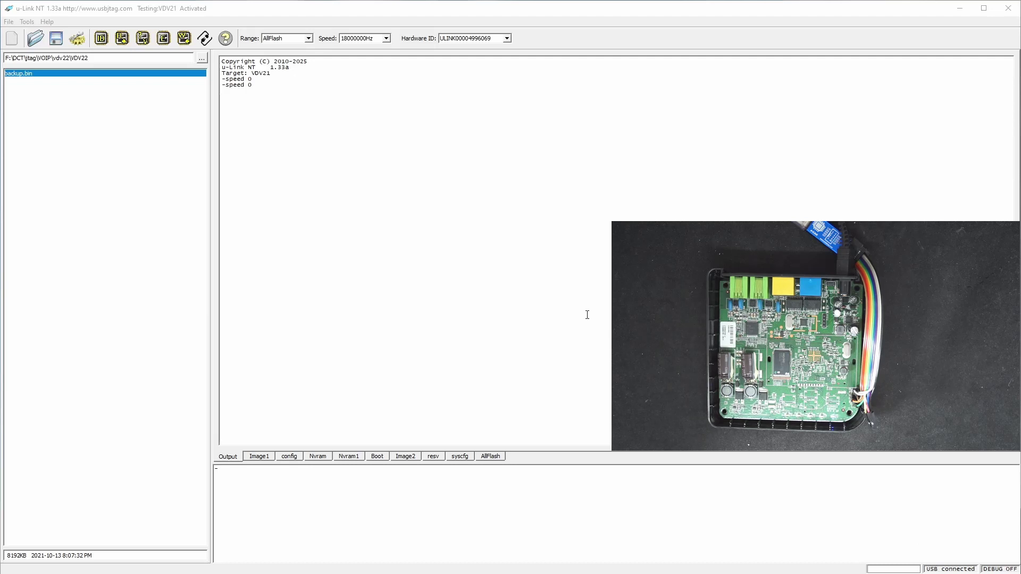
Detect the BCM3368, enter PROGRAM mode, and re-detect to find CFI AMD064 flash at 9f800000
left_click(101, 37)
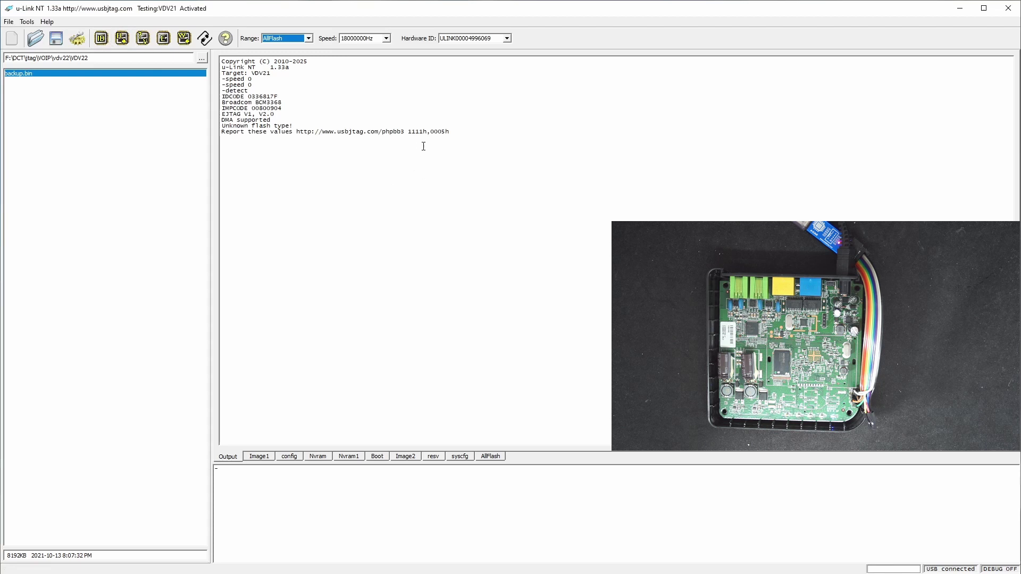
left_click(492, 493)
type("program")
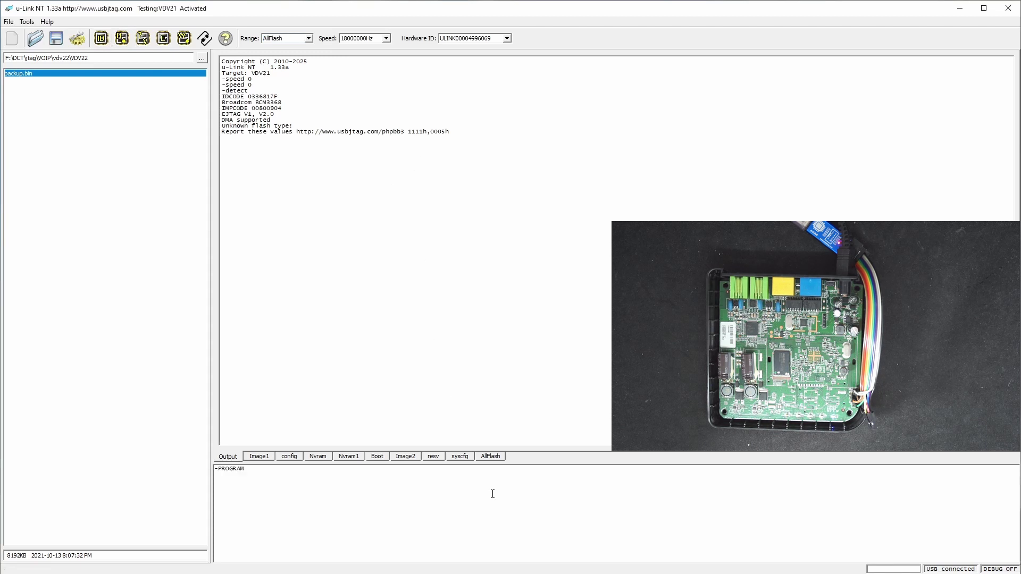
key("Return")
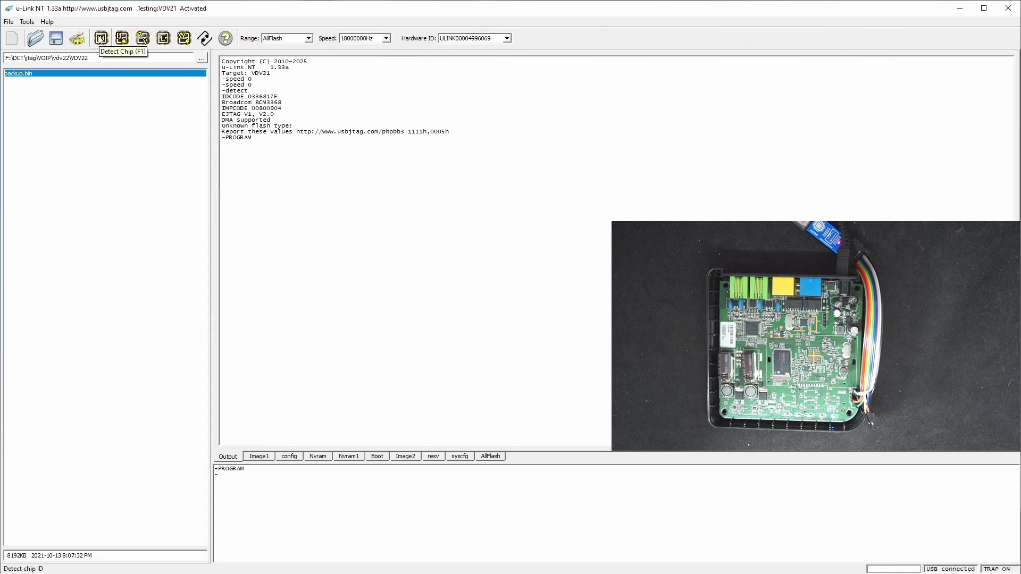
left_click(101, 38)
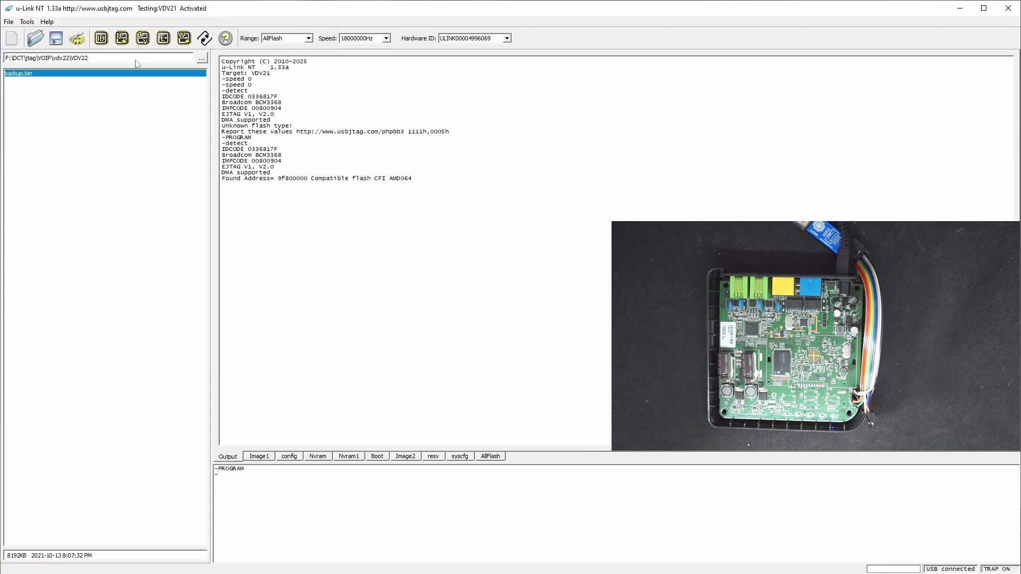
Read all 800000 bytes of flash from 9f800000 and overwrite backup.bin with them
left_click(122, 42)
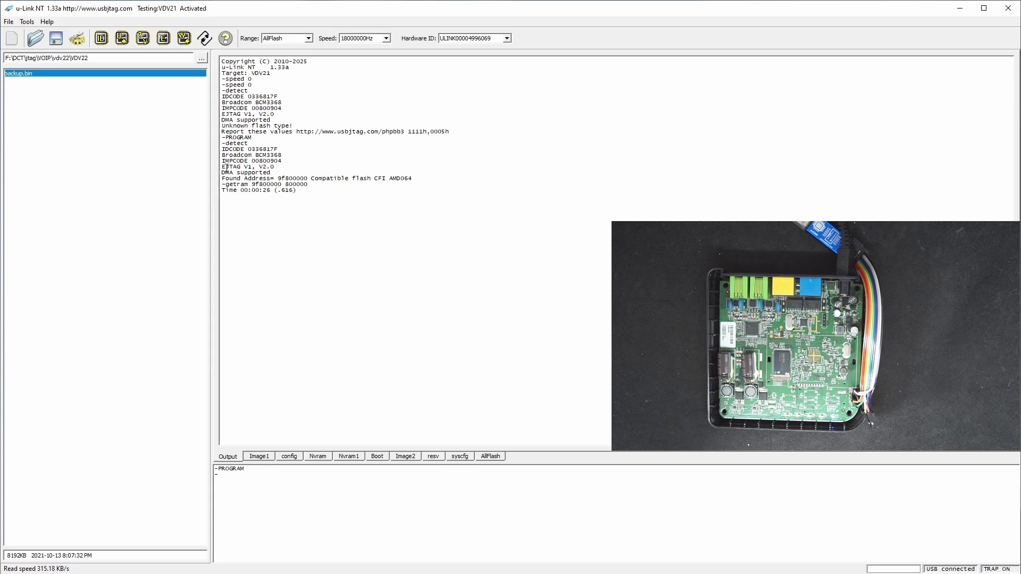
left_click(58, 39)
left_click(144, 100)
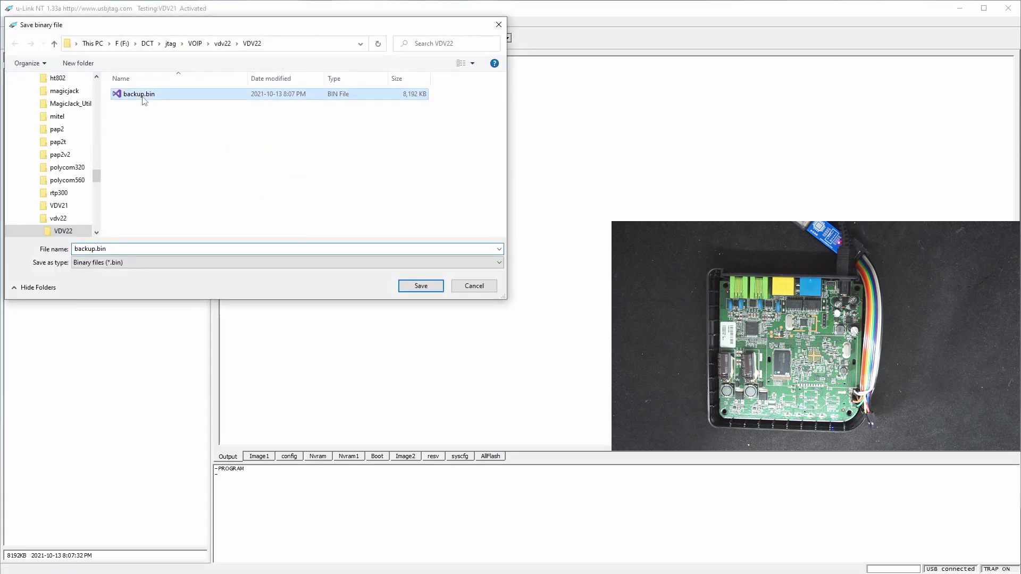
left_click(408, 285)
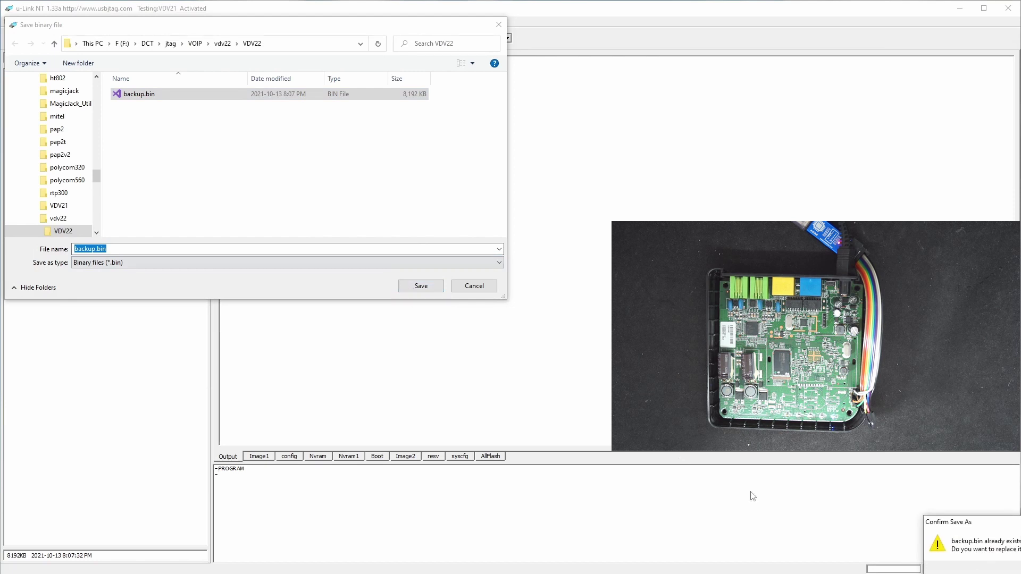
key("y")
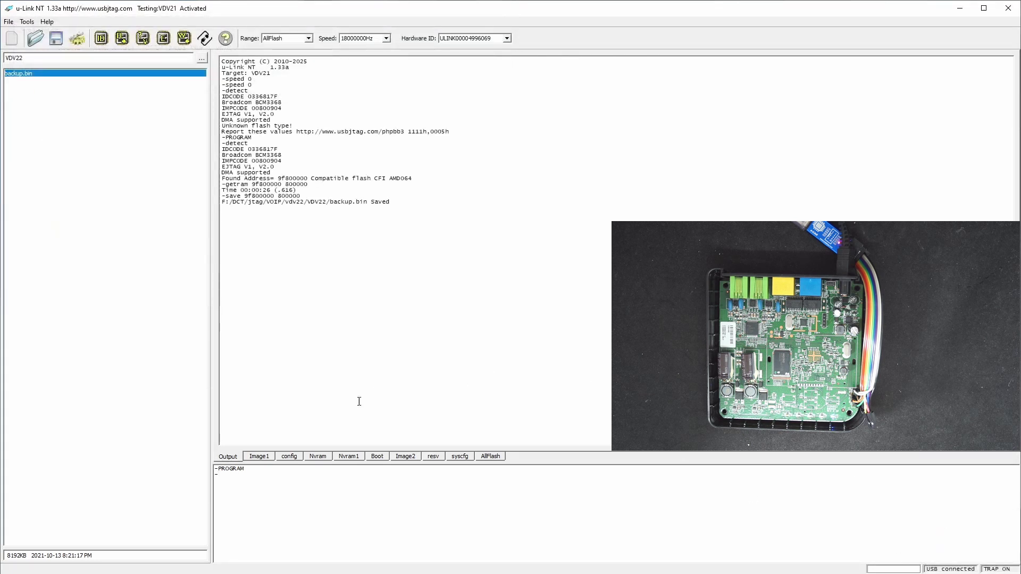
left_click(289, 457)
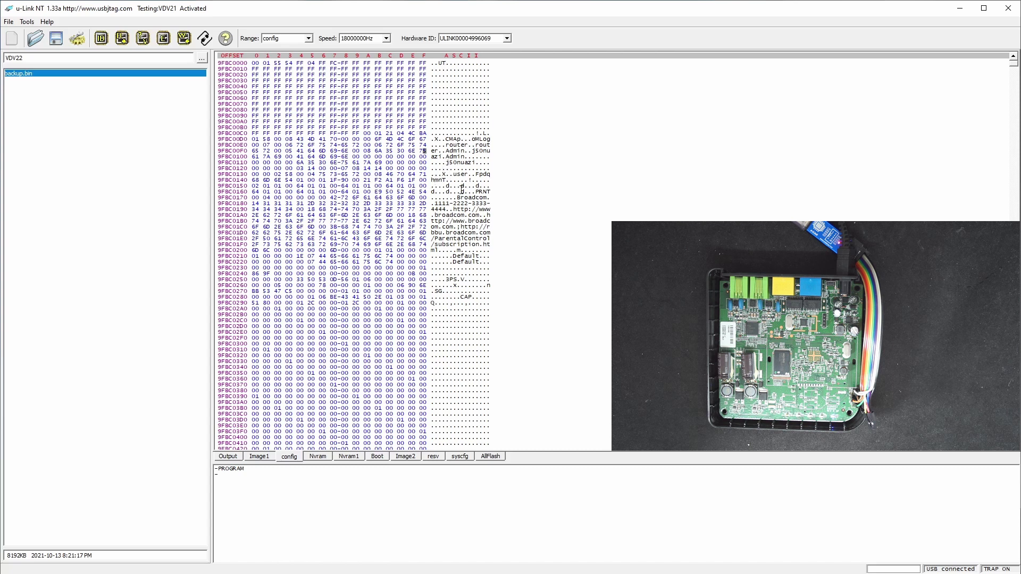
left_click(459, 457)
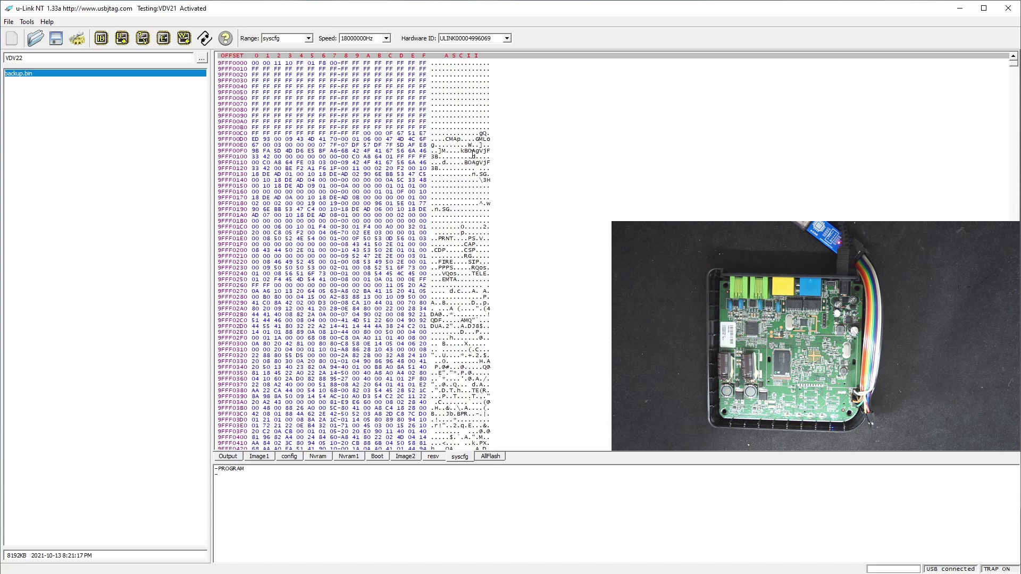
left_click(227, 457)
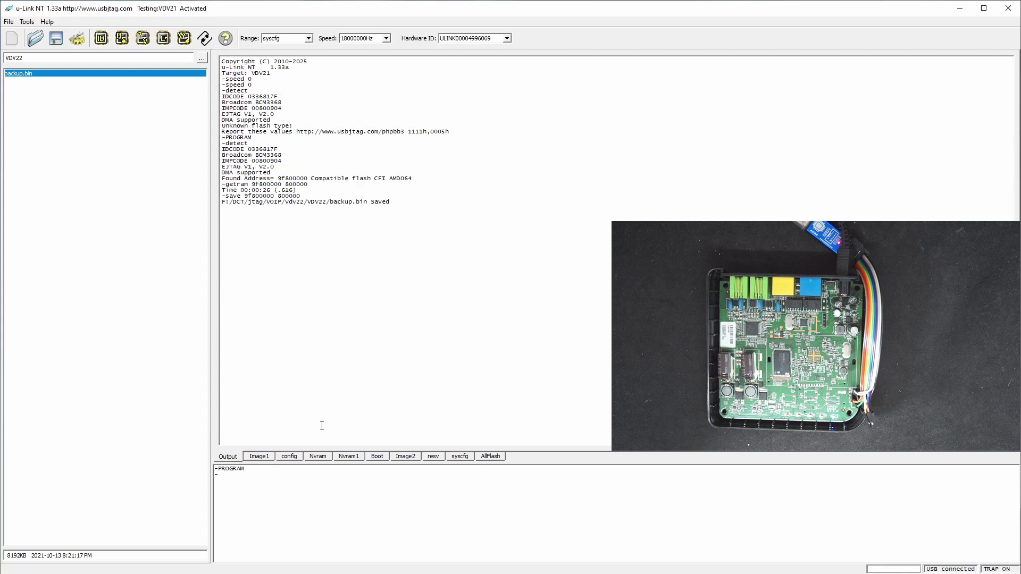
left_click(296, 458)
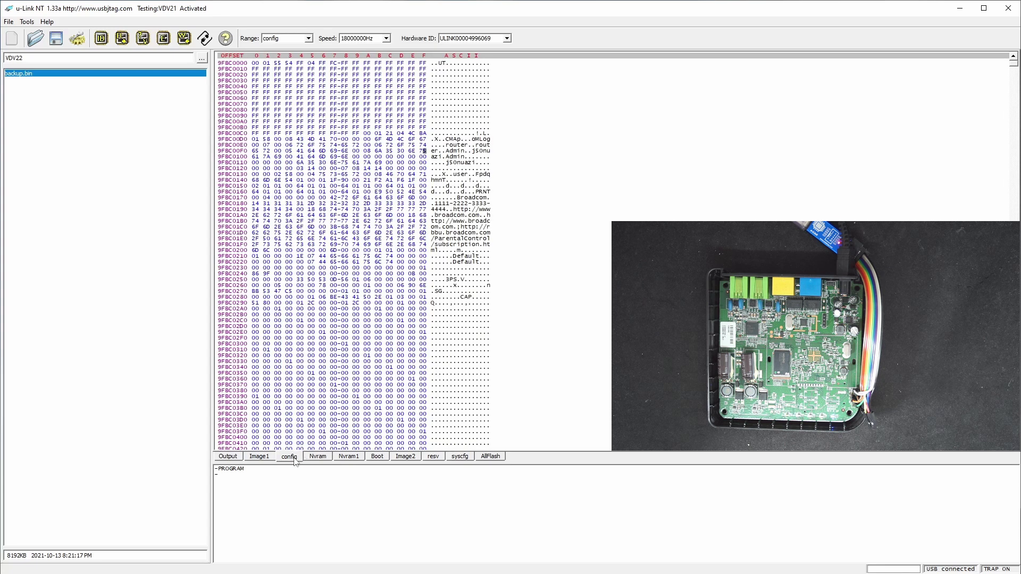
left_click(237, 460)
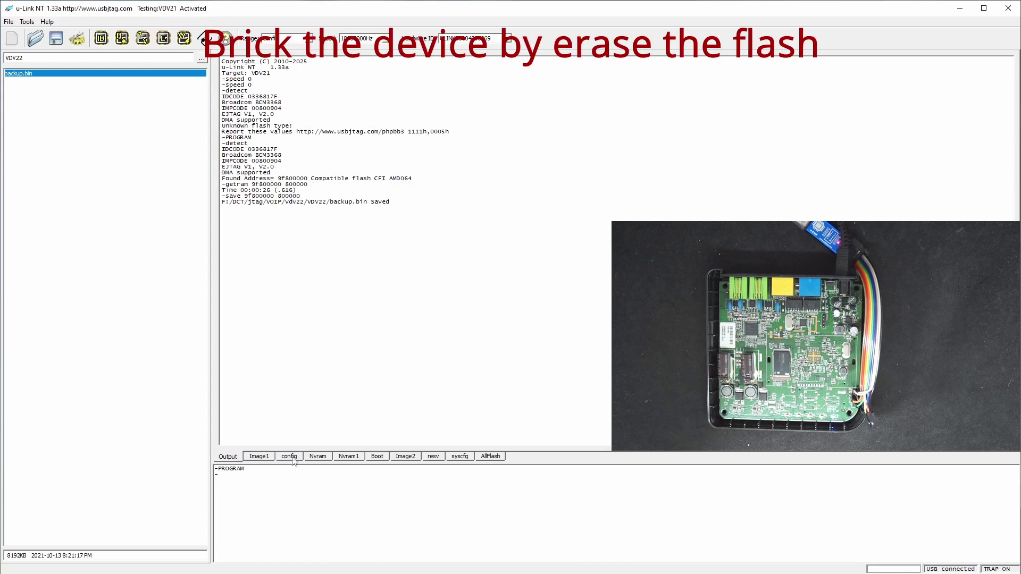
Select the AllFlash range and start erasing the full 800000-byte flash at 9f800000
left_click(292, 50)
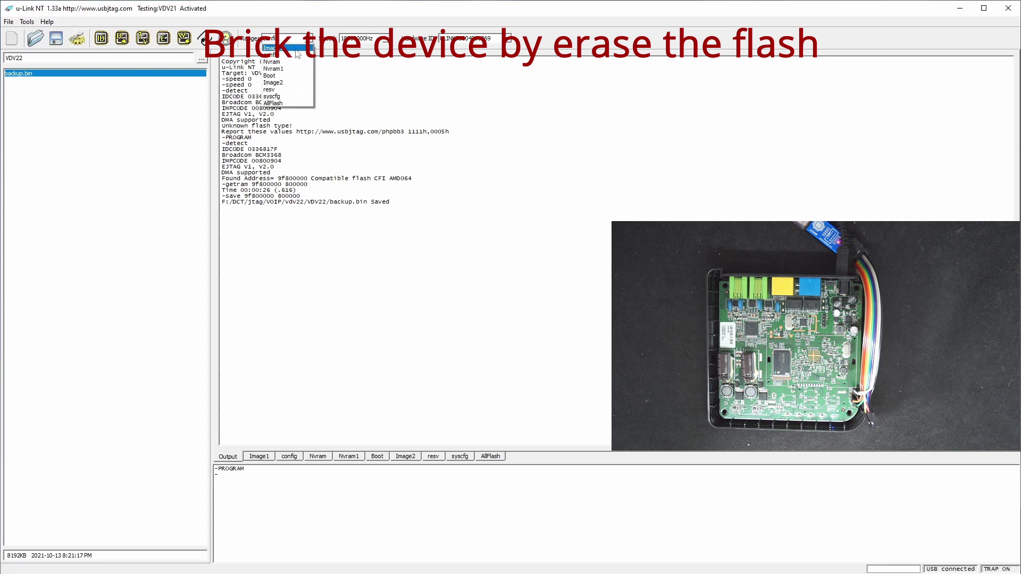
left_click(289, 104)
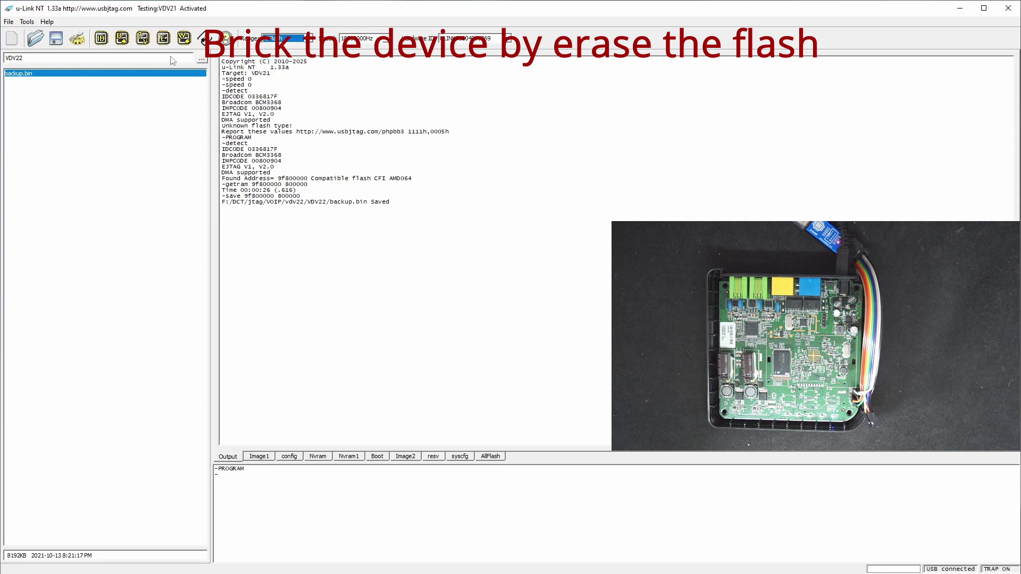
left_click(164, 41)
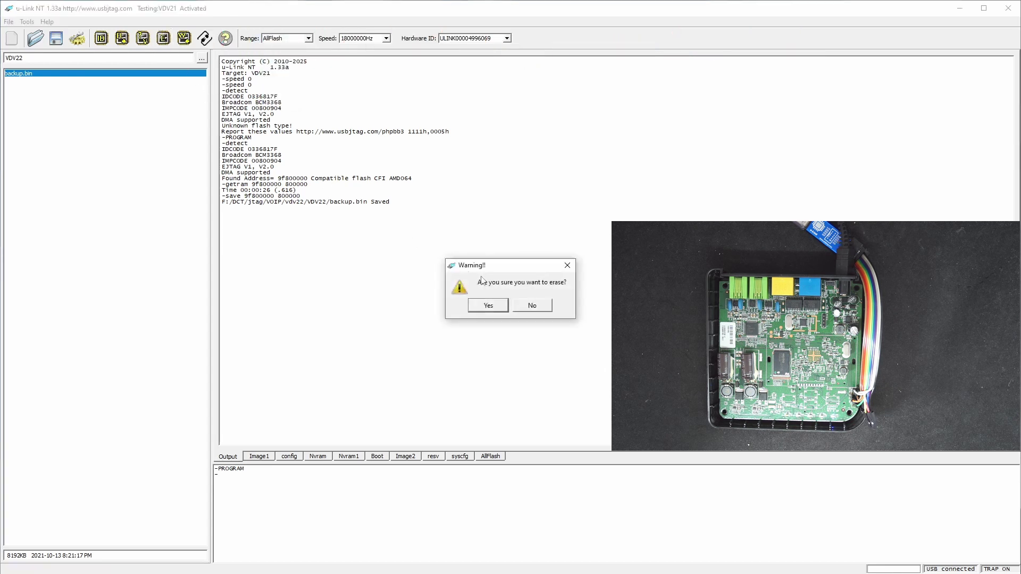
left_click(485, 303)
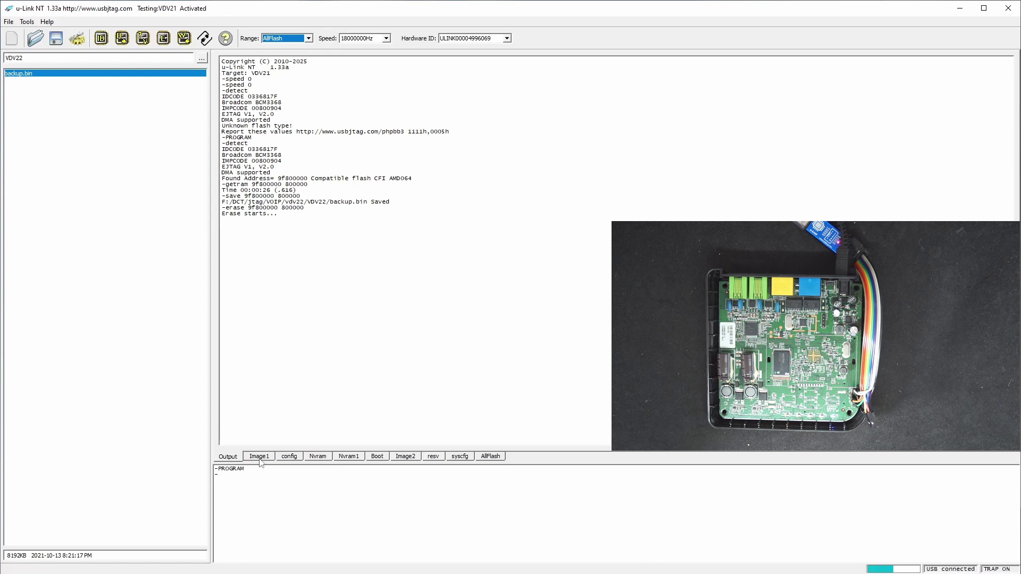
left_click(377, 457)
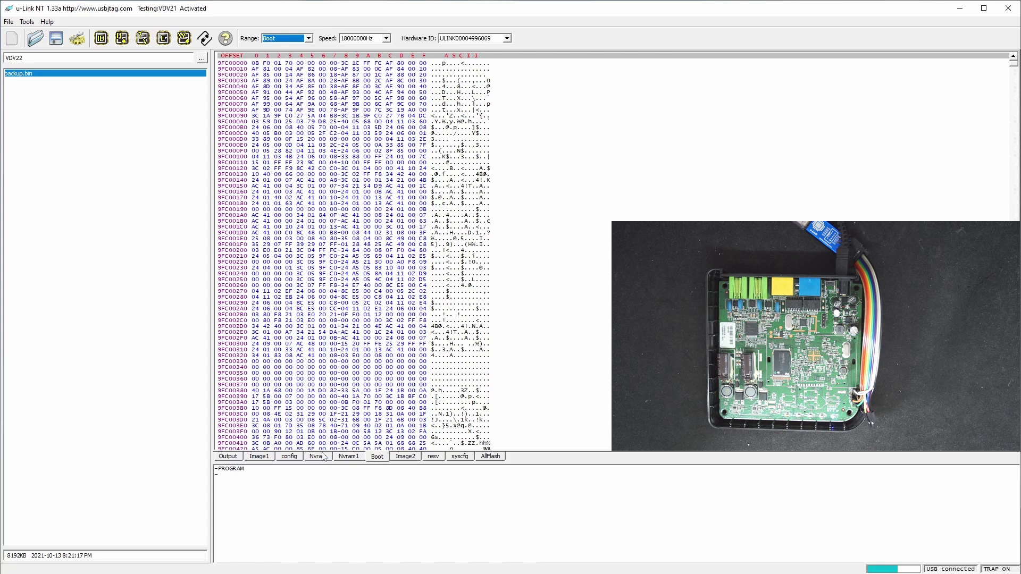
left_click(235, 457)
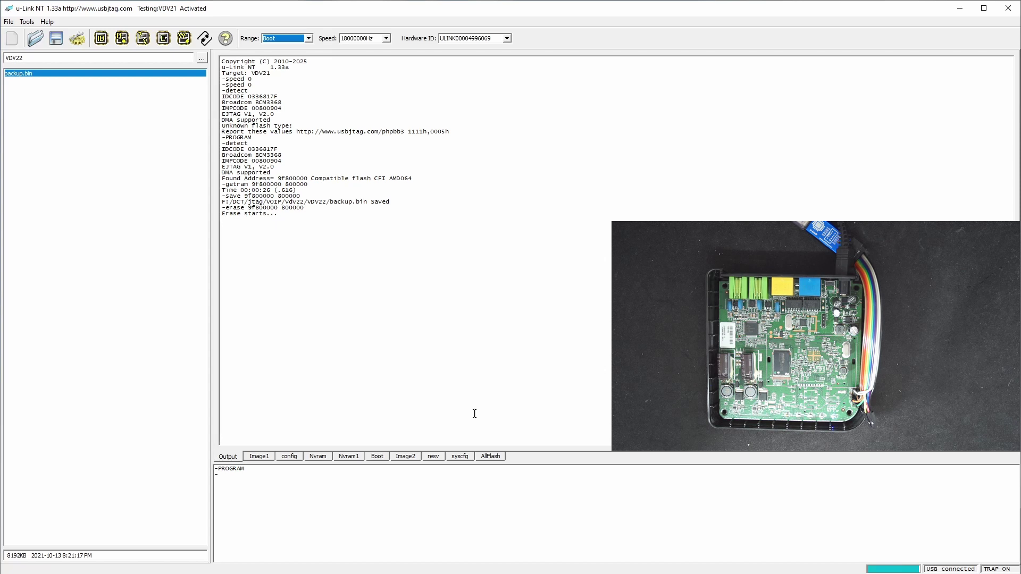
Fill the Boot buffer with FF and verify the erased Boot region against it
left_click(379, 457)
right_click(461, 330)
left_click(484, 336)
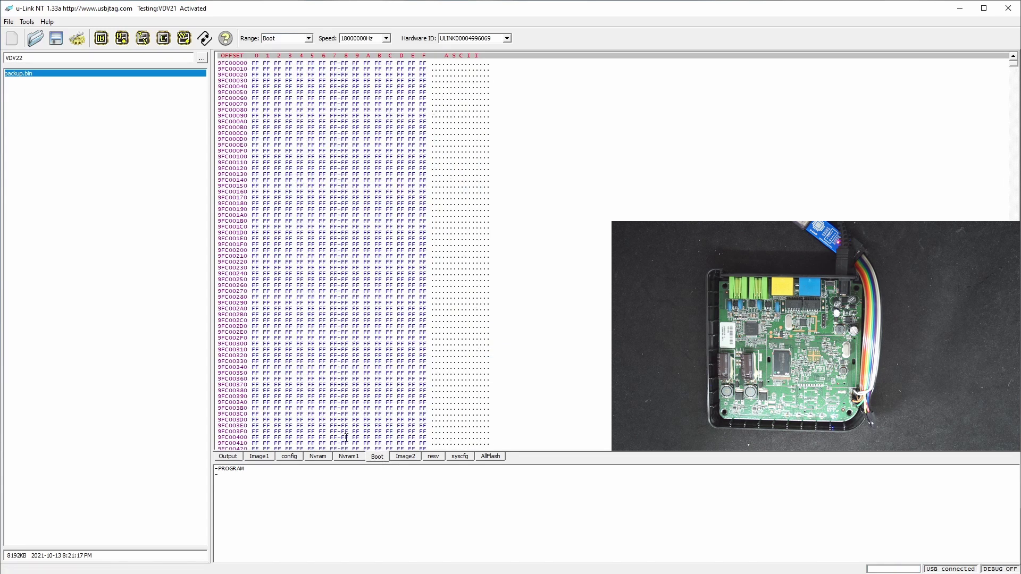
left_click(236, 461)
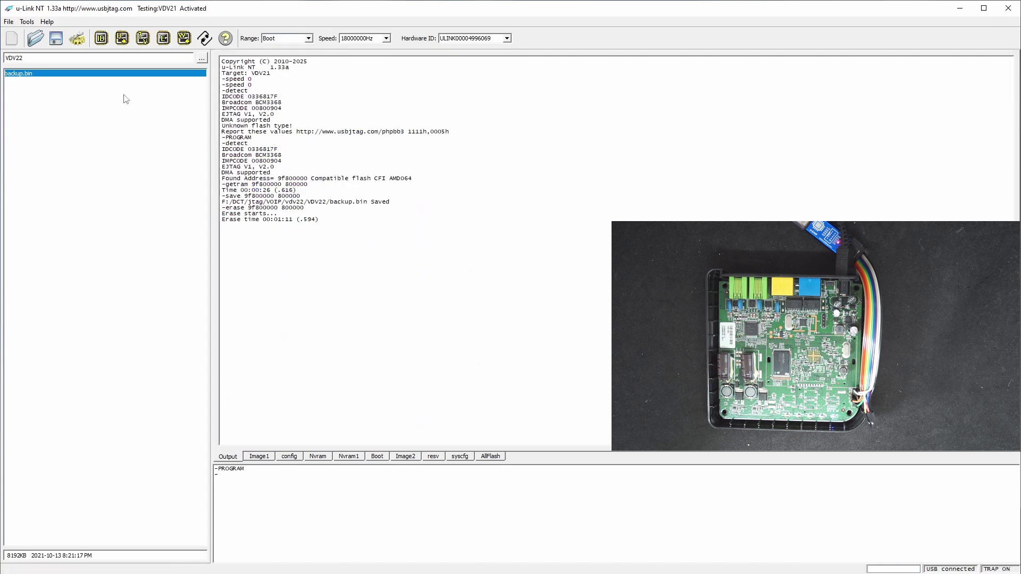
left_click(142, 38)
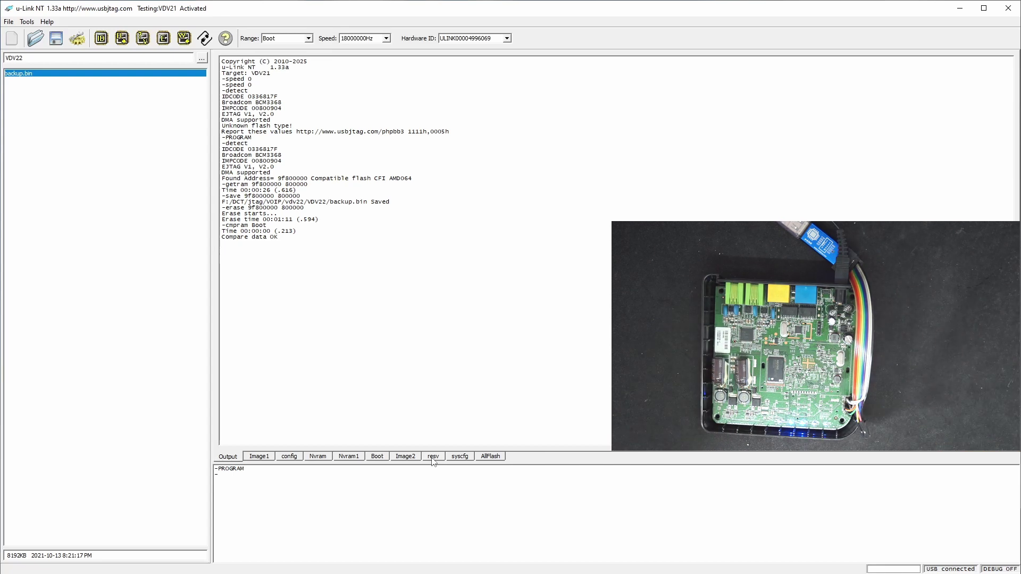
Re-detect the chip, check the AllFlash buffer, and rerun PROGRAM to enter debug mode
left_click(101, 40)
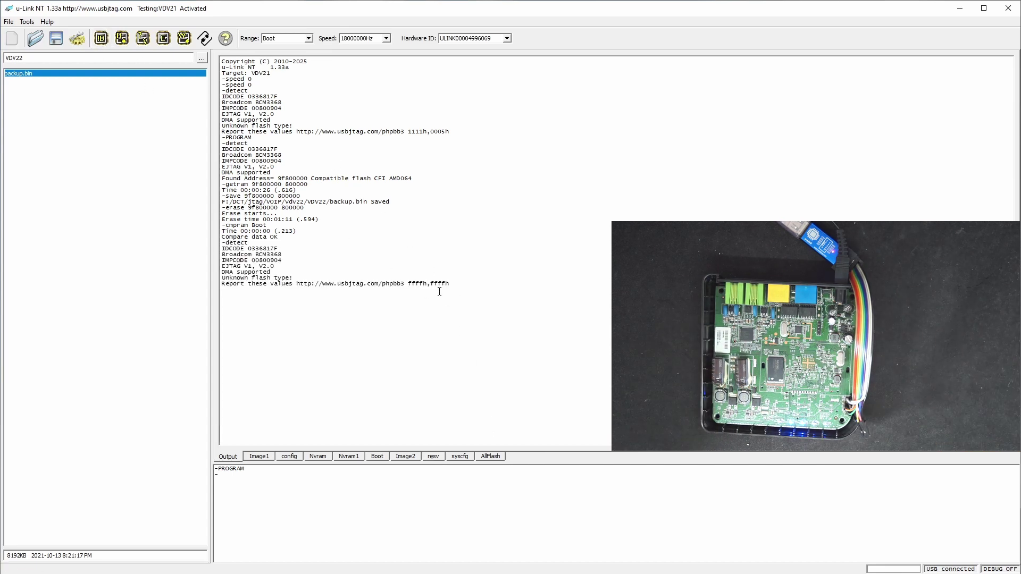
left_click(490, 456)
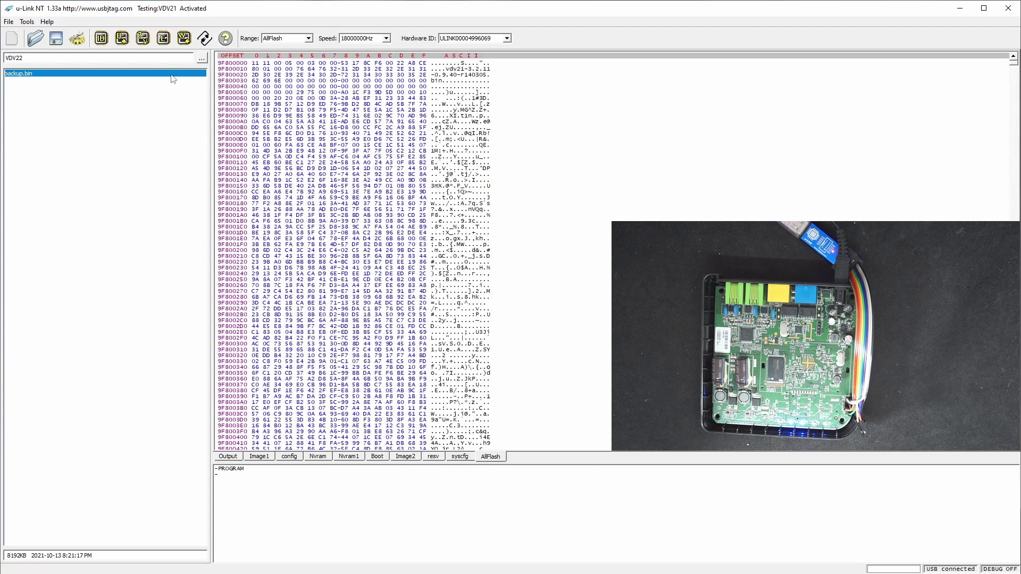
left_click(230, 457)
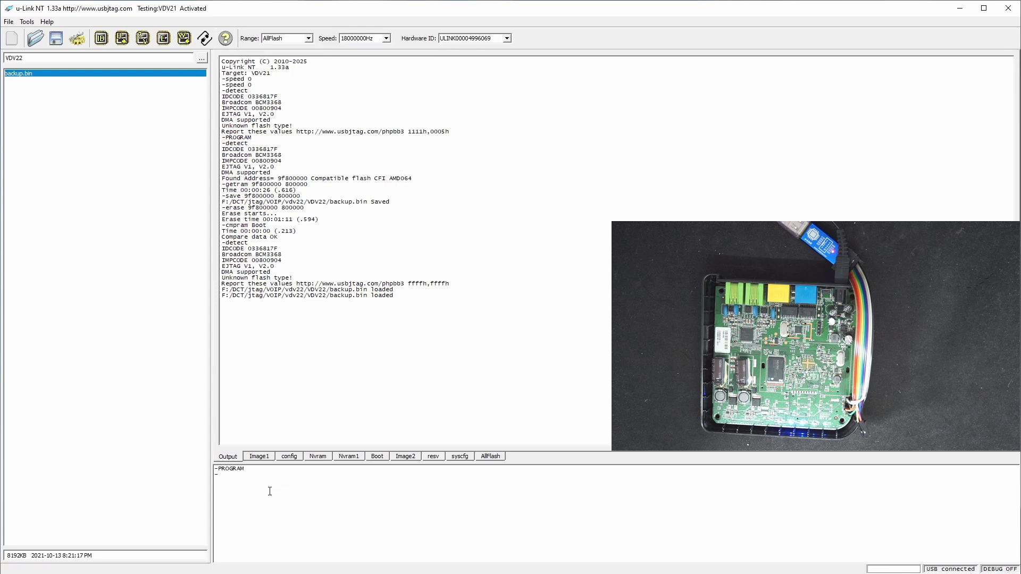
key("Up")
key("Return")
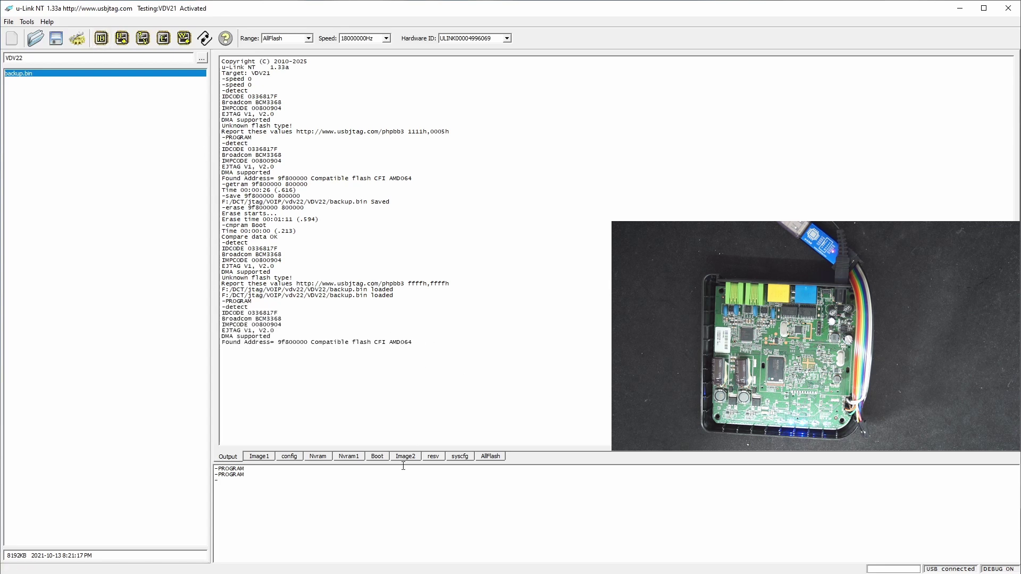
Check the Boot and AllFlash buffers, then run ERASE boot and SPROGRAM boot
left_click(379, 456)
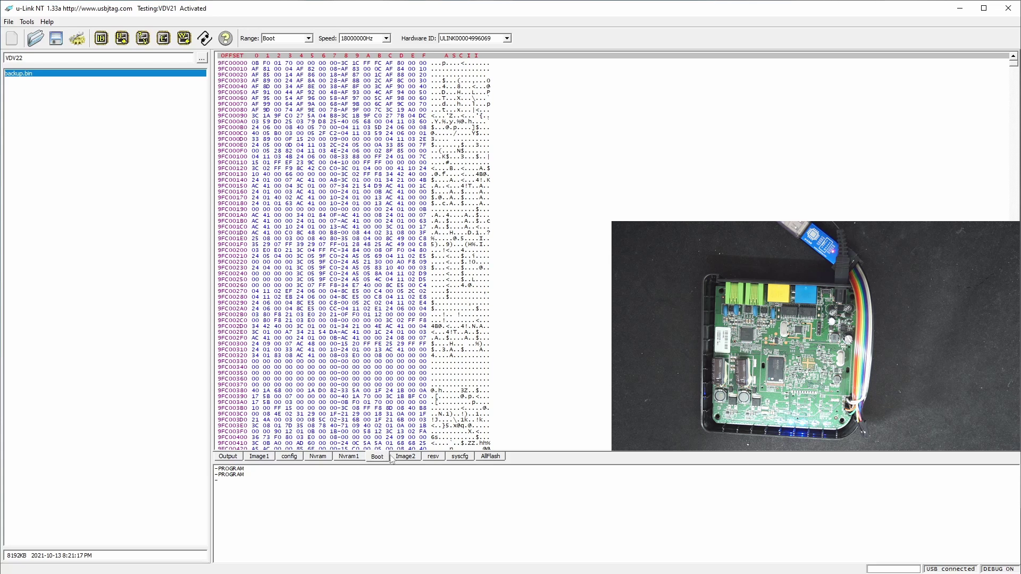
left_click(490, 457)
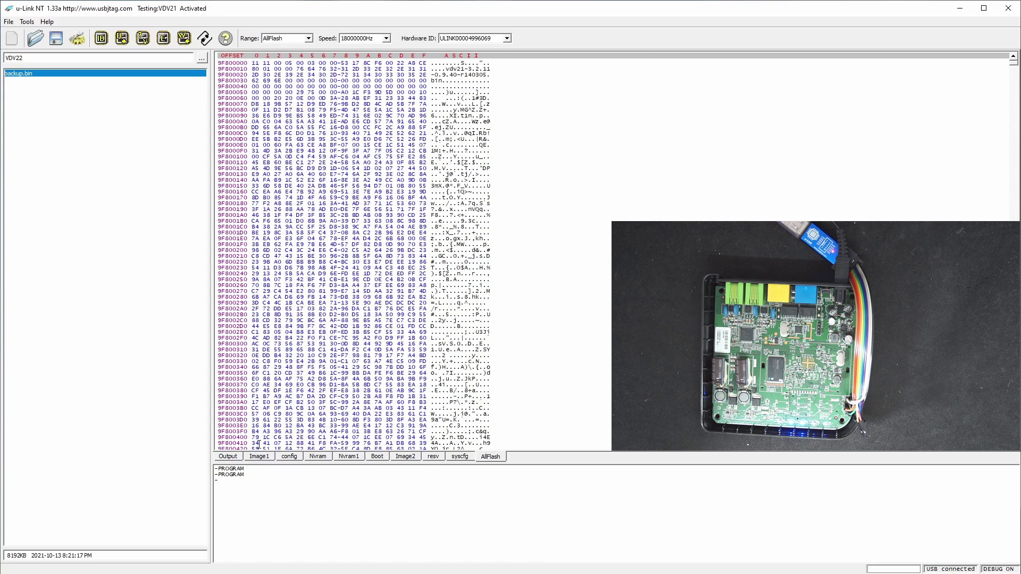
left_click(229, 457)
type("ERASE")
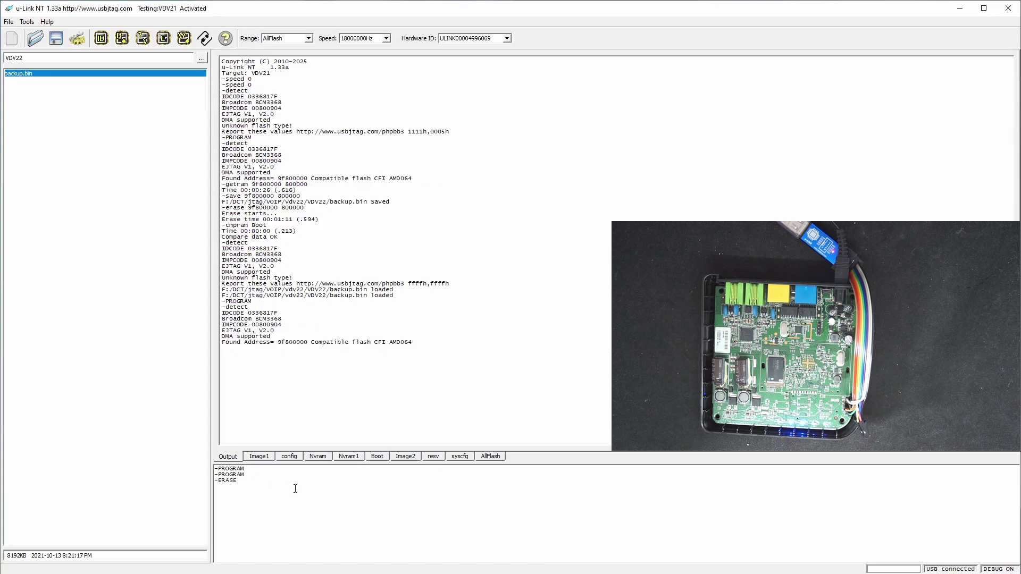
type(" boot")
key("Return")
type("SPROGRAM")
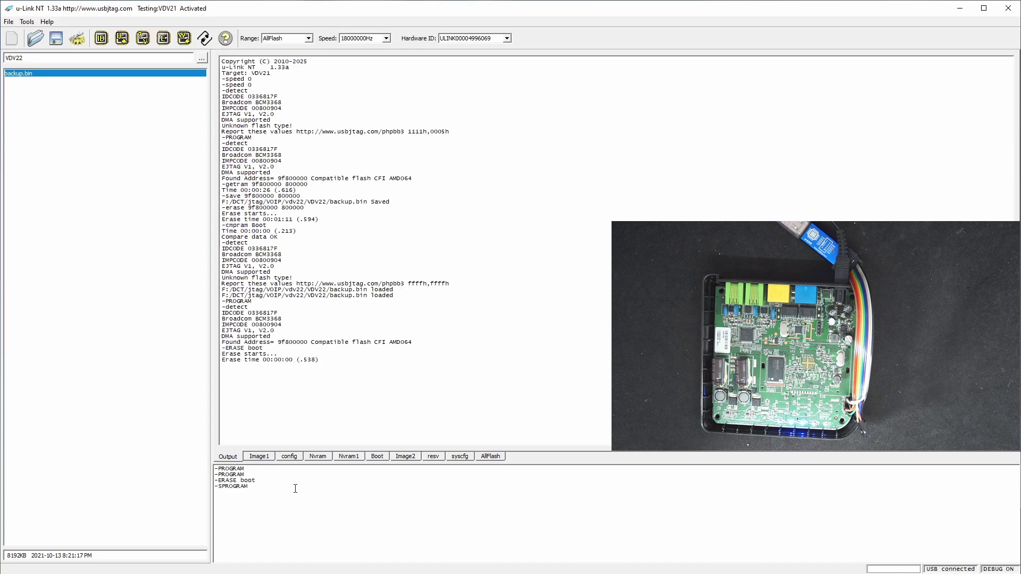
type(" boot")
key("Return")
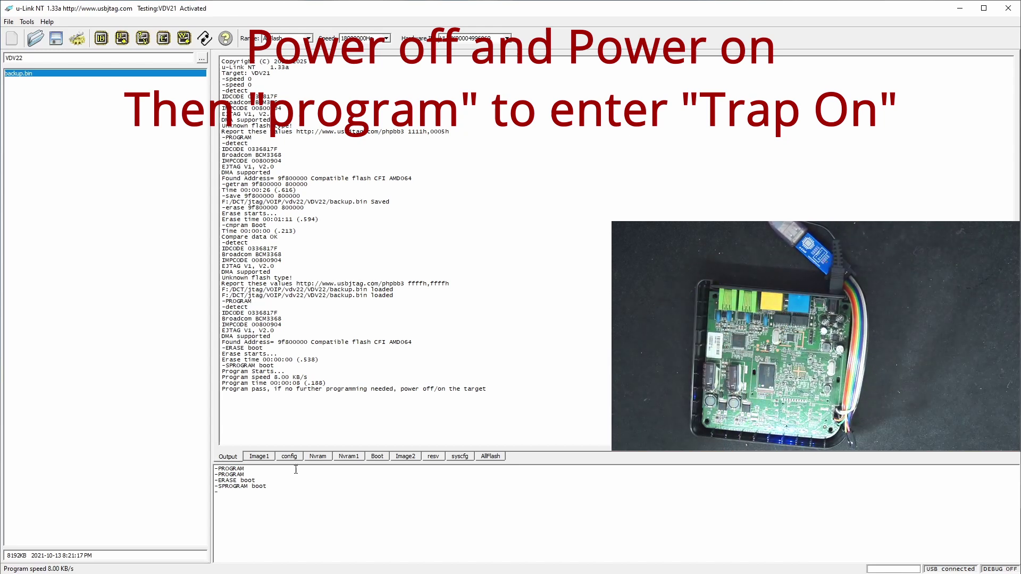
Re-detect the chip, enter trap mode with PROGRAM, and write backup.bin to the entire flash
left_click(101, 38)
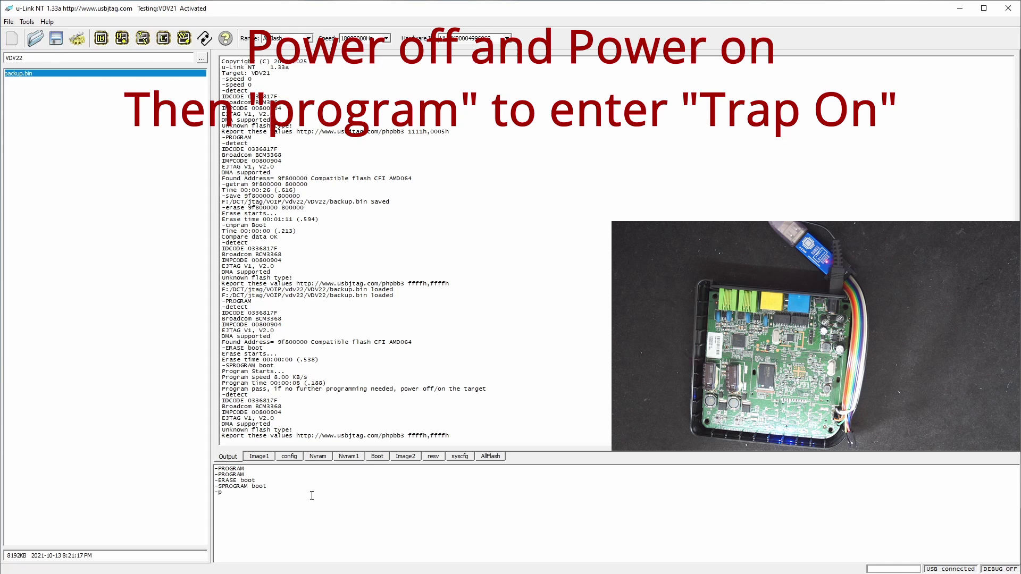
type("rogram")
key("Return")
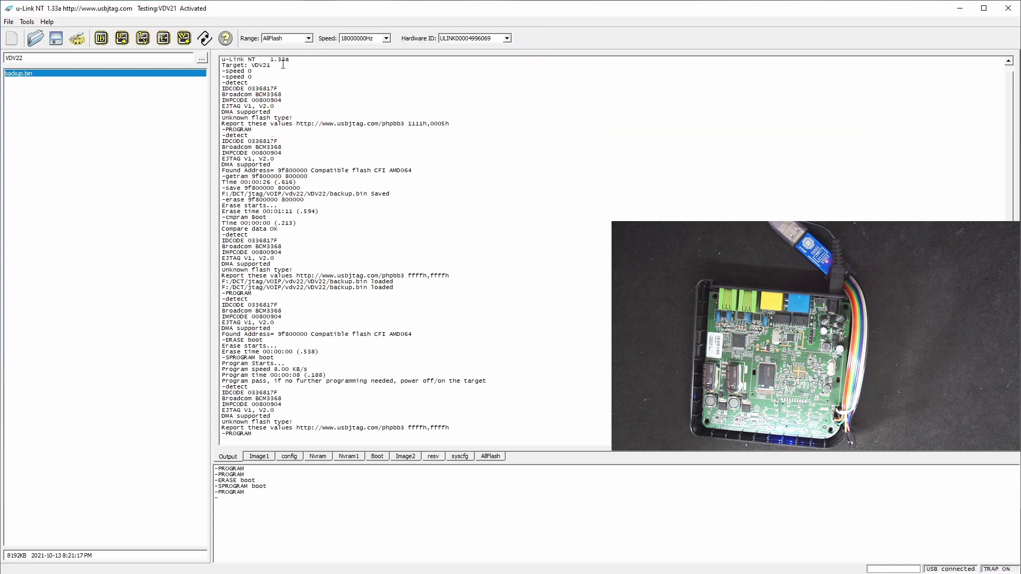
left_click(498, 458)
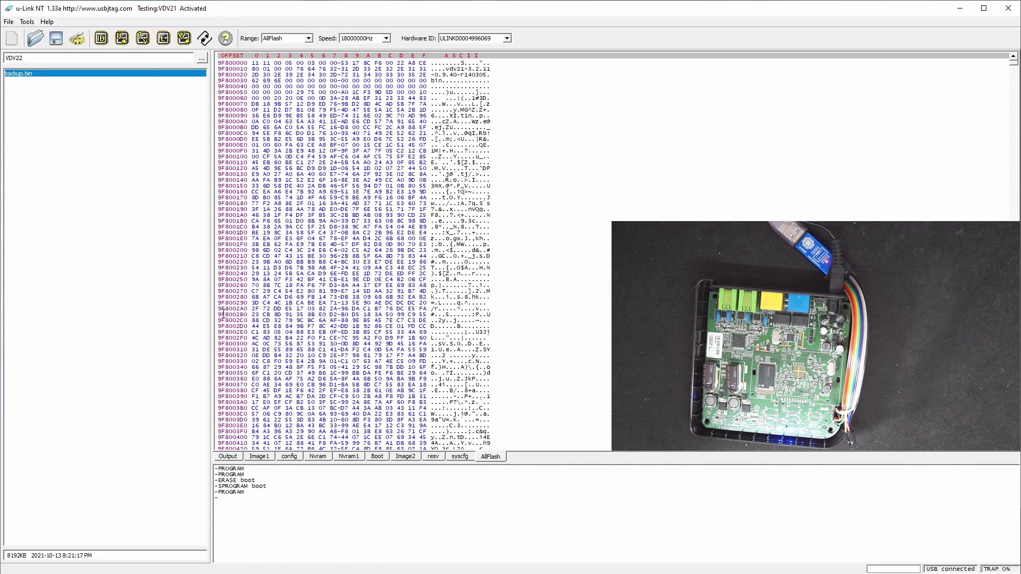
left_click(228, 456)
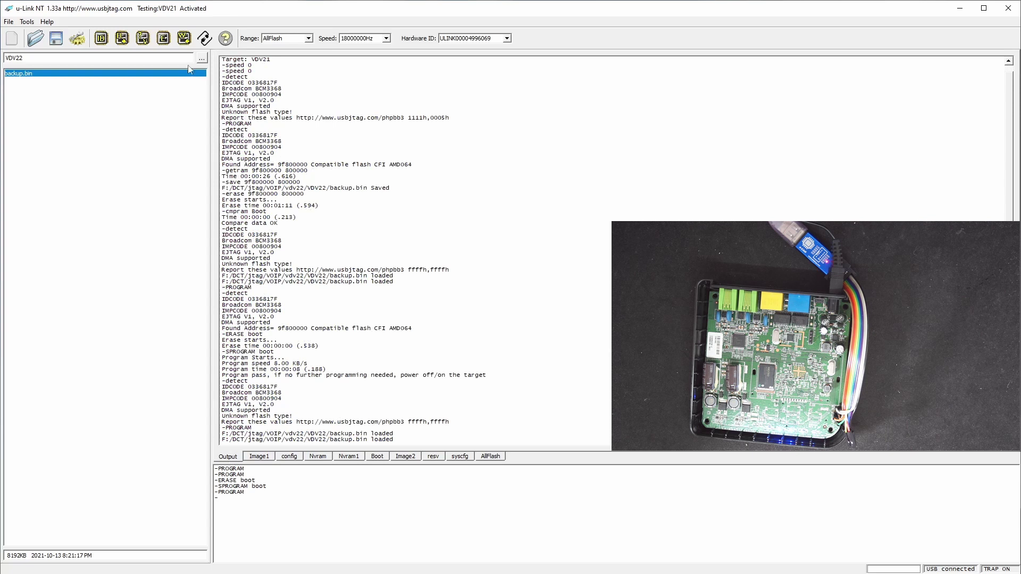
left_click(486, 303)
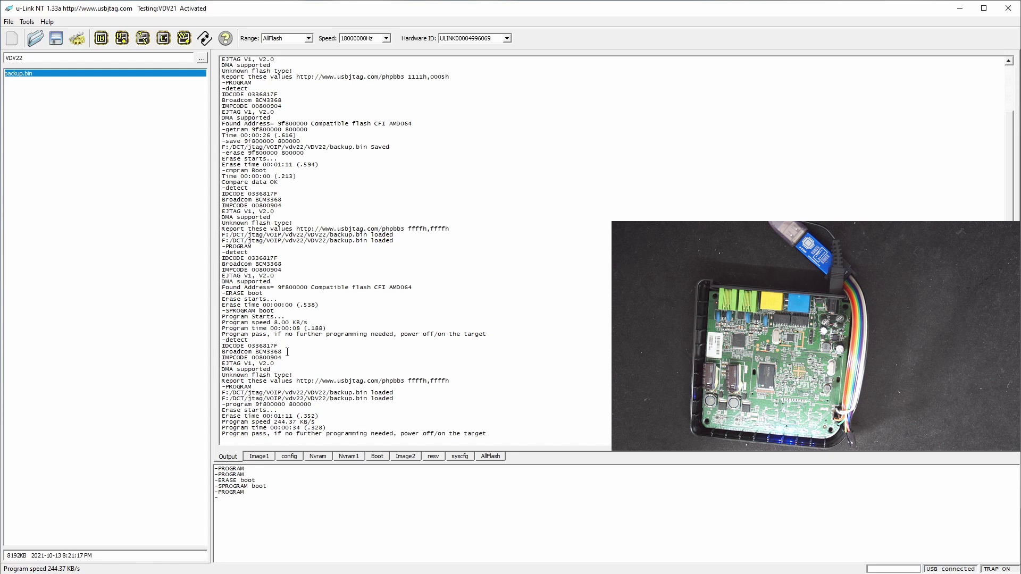
Verify the whole 800000-byte flash at 9f800000 against the loaded backup.bin
left_click(142, 39)
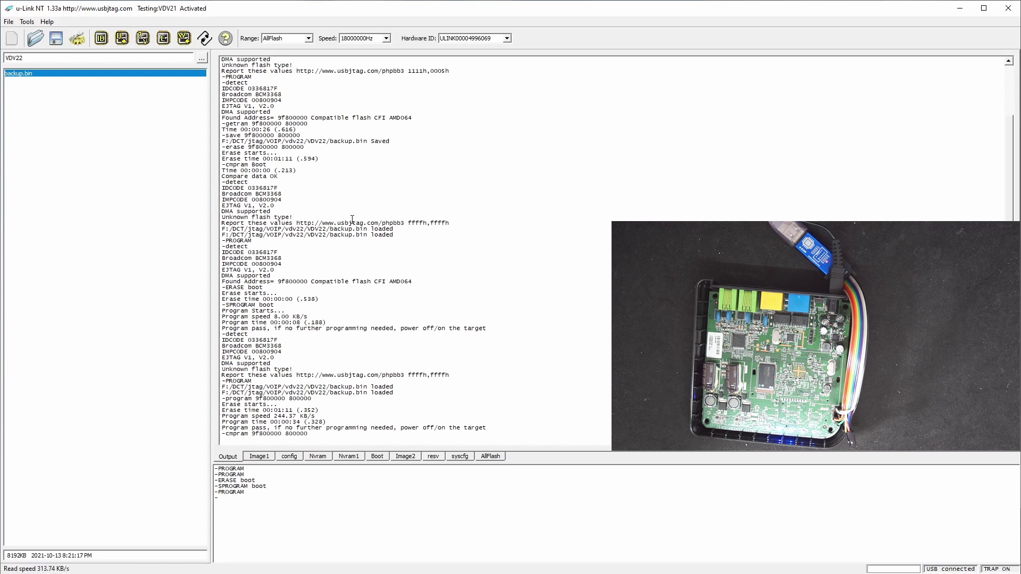